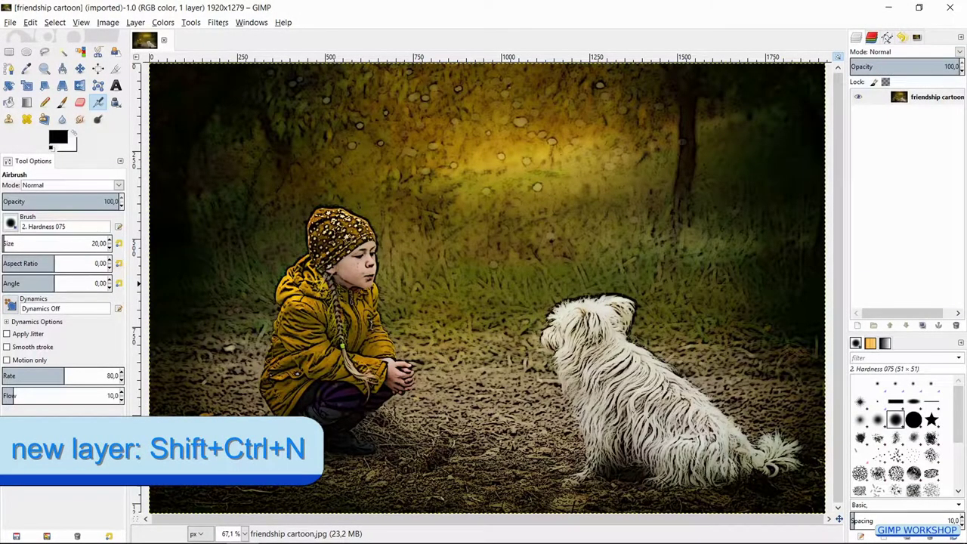
# Step: Create a transparent 1920×1279 layer named 'speech bubble' above the photo
pyautogui.hotkey('shift', 'ctrl', 'n')
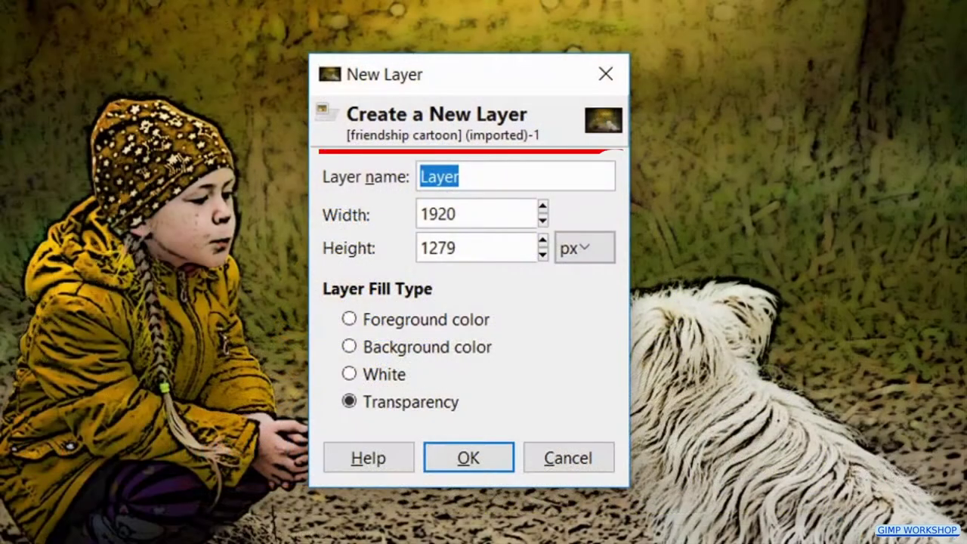
pyautogui.write('speech')
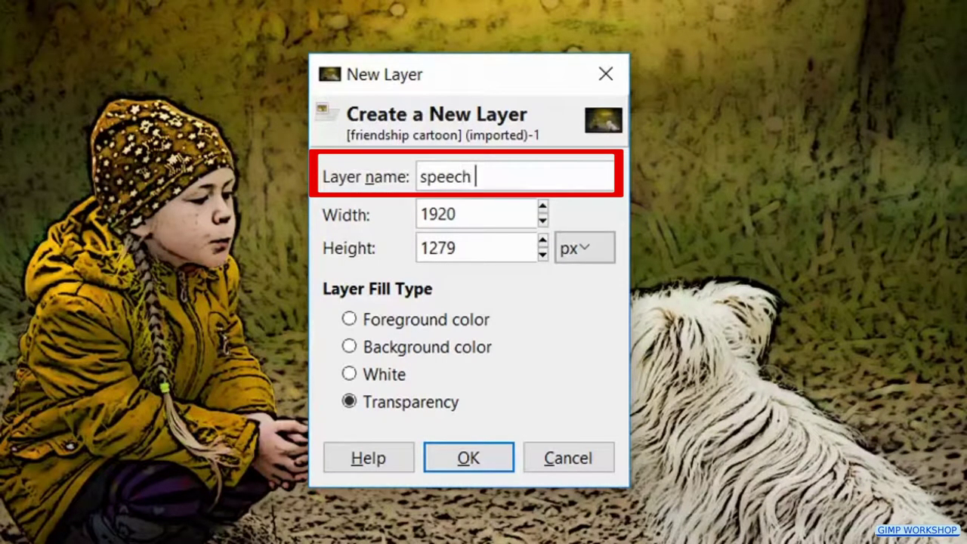
pyautogui.write(' bubble')
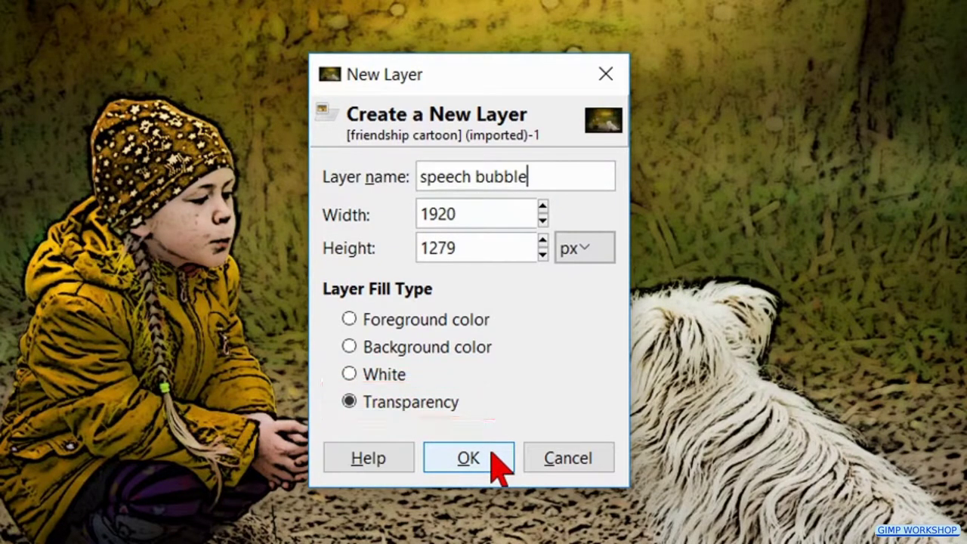
pyautogui.click(468, 459)
# Step: Draw an elliptical bubble selection above the girl and edit its outline and tail as a path
pyautogui.press('e')
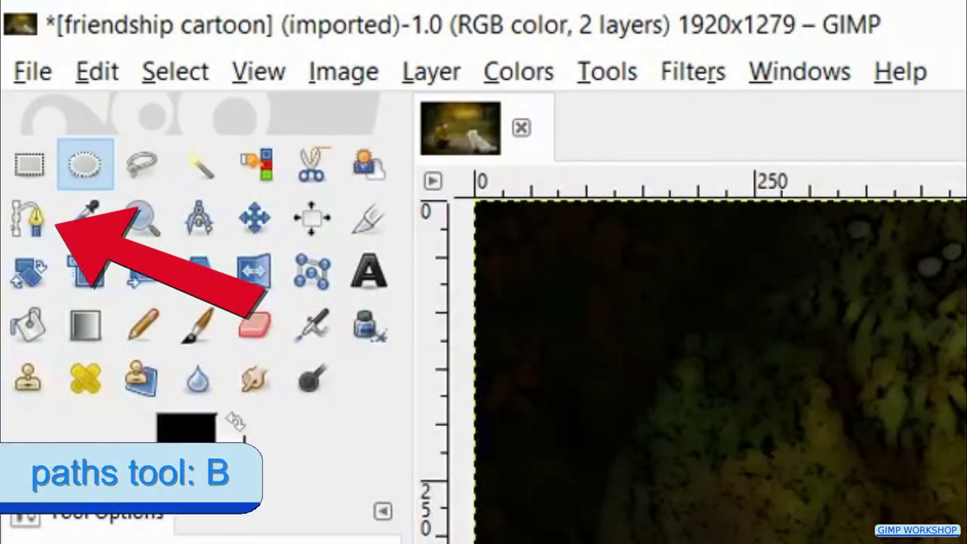
pyautogui.press('b')
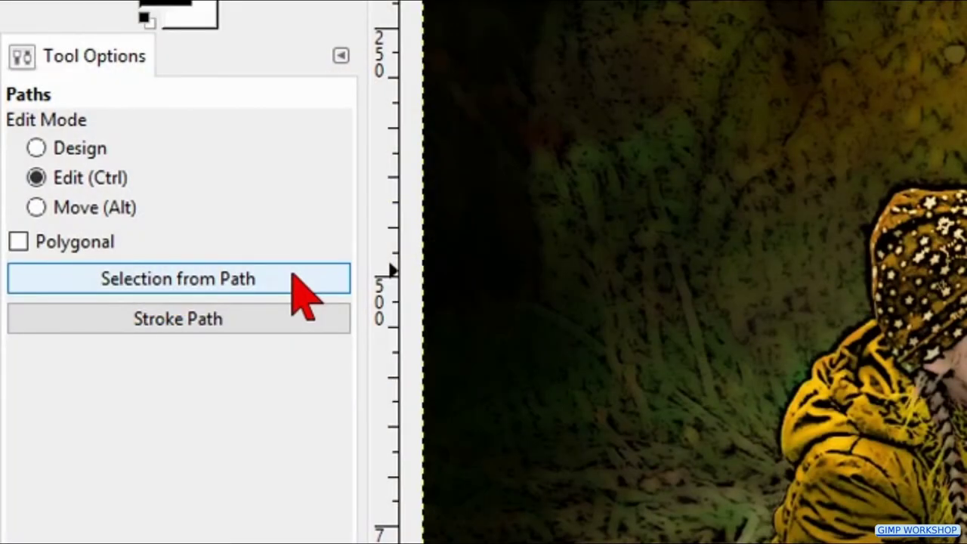
# Step: Turn the bubble path into a selection and fill it with the white background colour
pyautogui.click(294, 277)
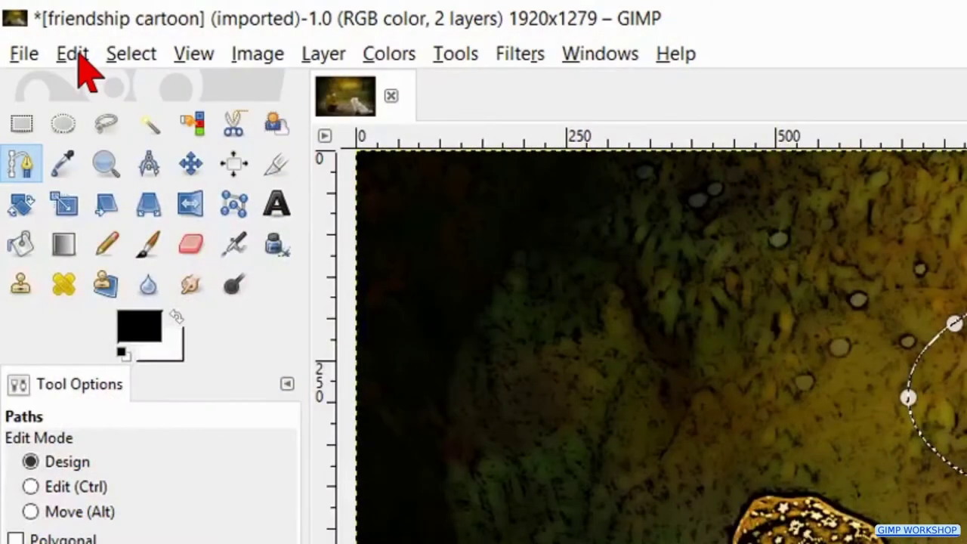
pyautogui.click(78, 58)
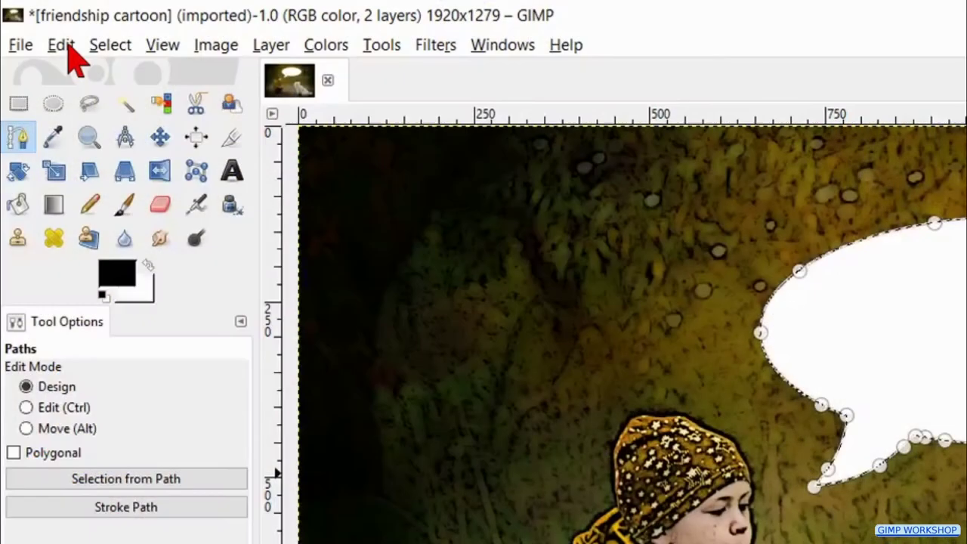
pyautogui.click(66, 47)
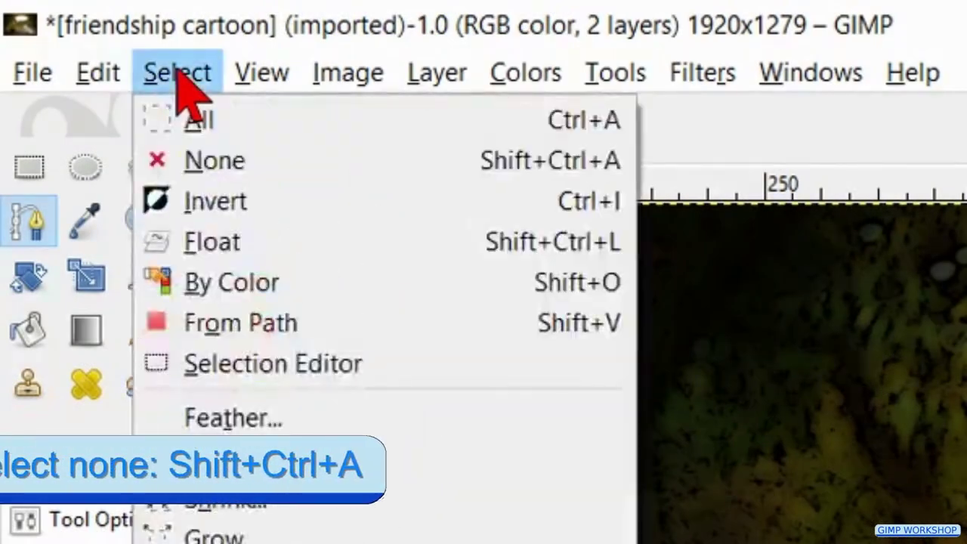
# Step: Deselect the white bubble with Select > None and switch to the eraser
pyautogui.click(266, 156)
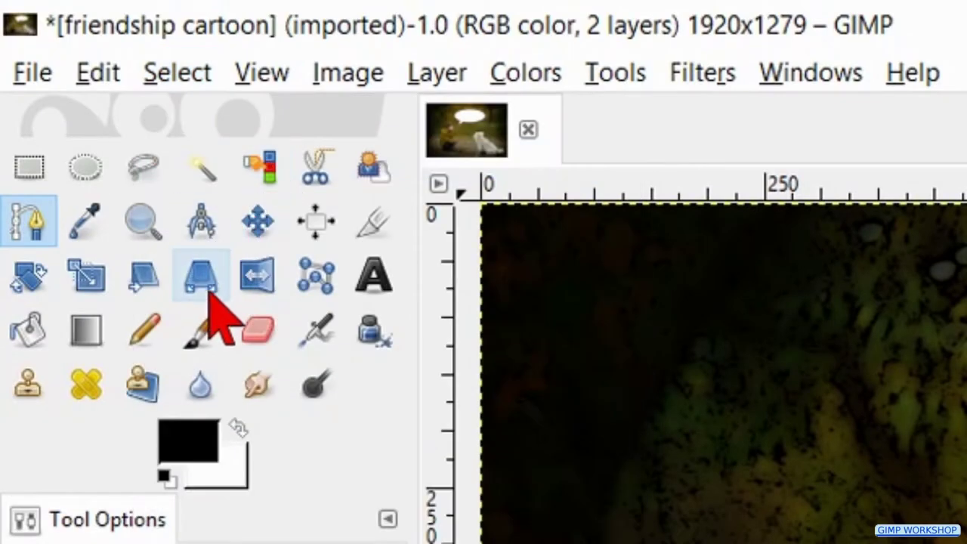
pyautogui.click(259, 333)
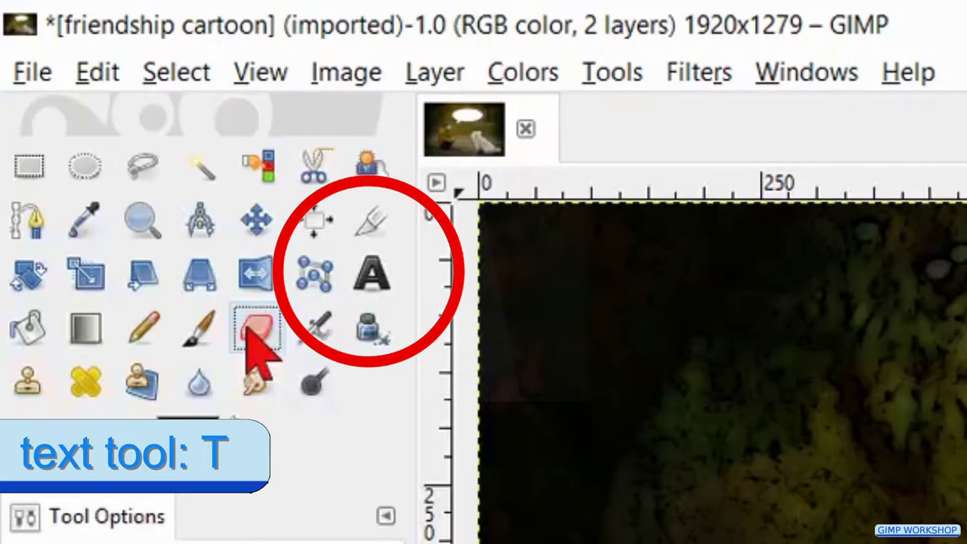
# Step: Set the Text tool font to MV Boli and the size to 50 px
pyautogui.press('t')
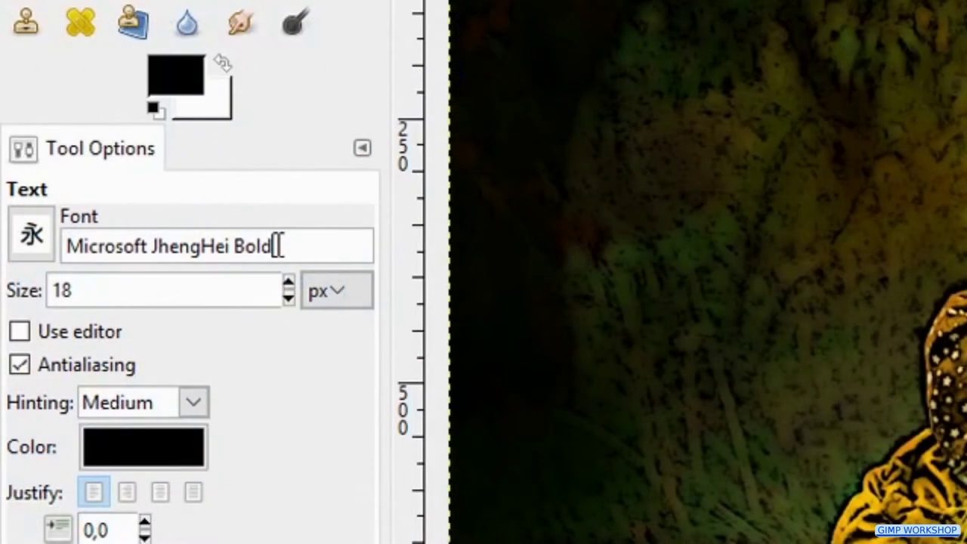
pyautogui.tripleClick(278, 246)
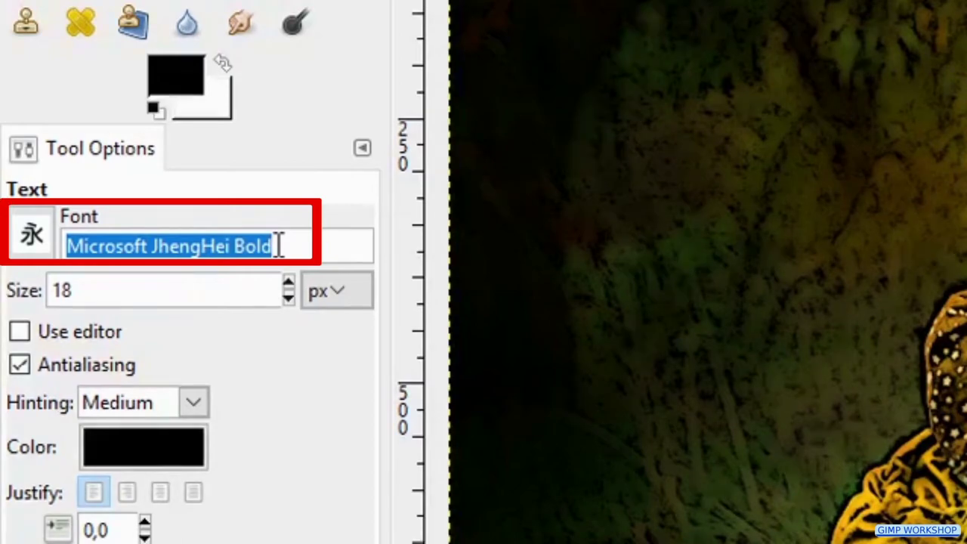
pyautogui.write('MV boli')
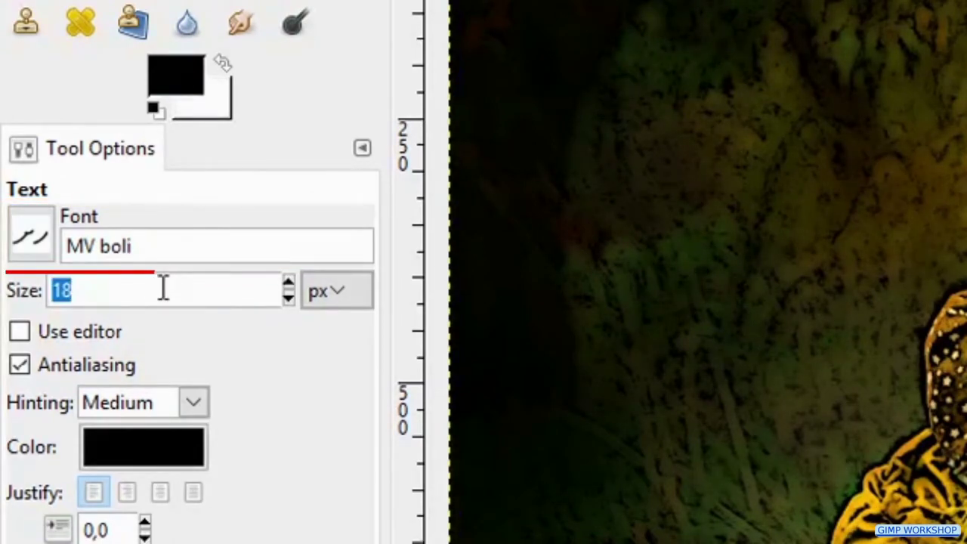
pyautogui.write('50')
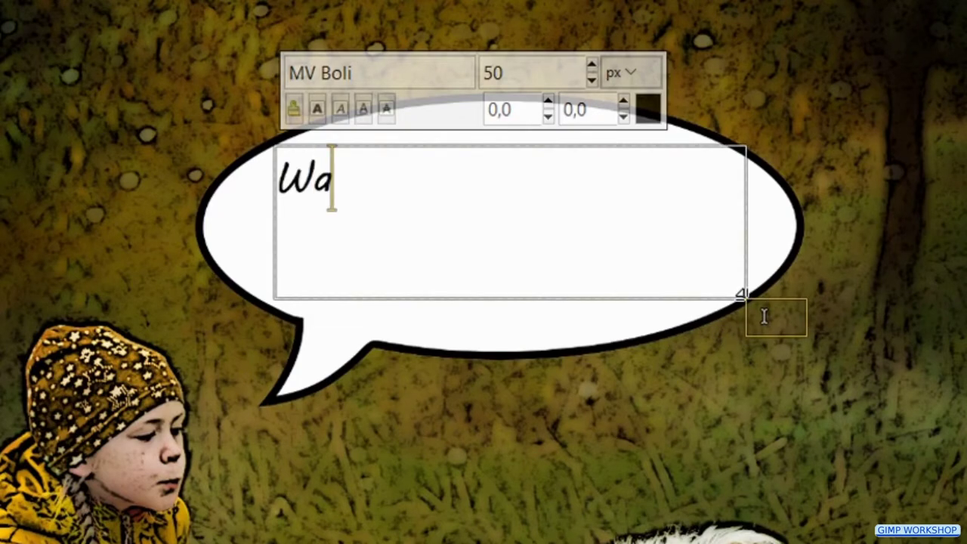
# Step: Start a second line in the bubble text after 'Want to be'
pyautogui.press('Return')
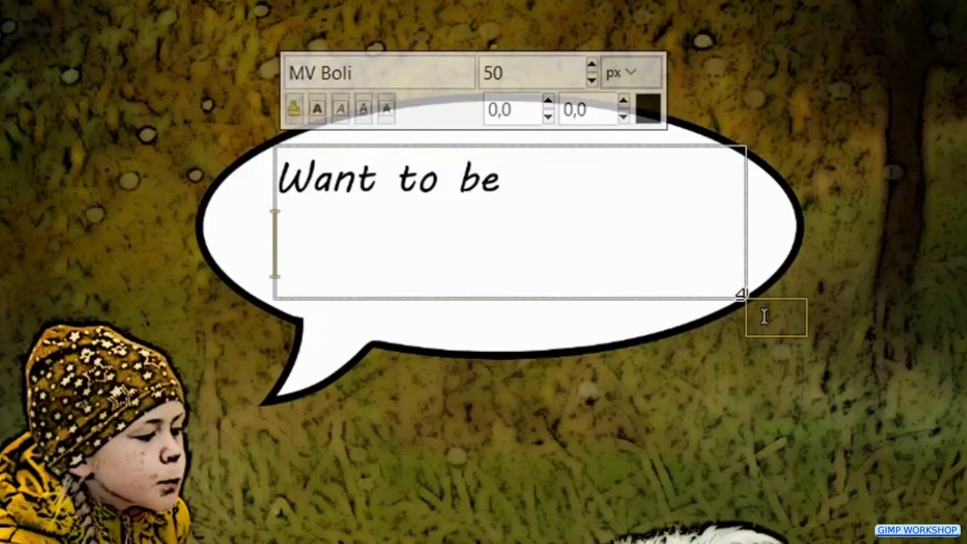
# Step: Finish typing 'my friend?', then scroll through typefaces before settling on MV Boli
pyautogui.write('my friend')
pyautogui.write('?')
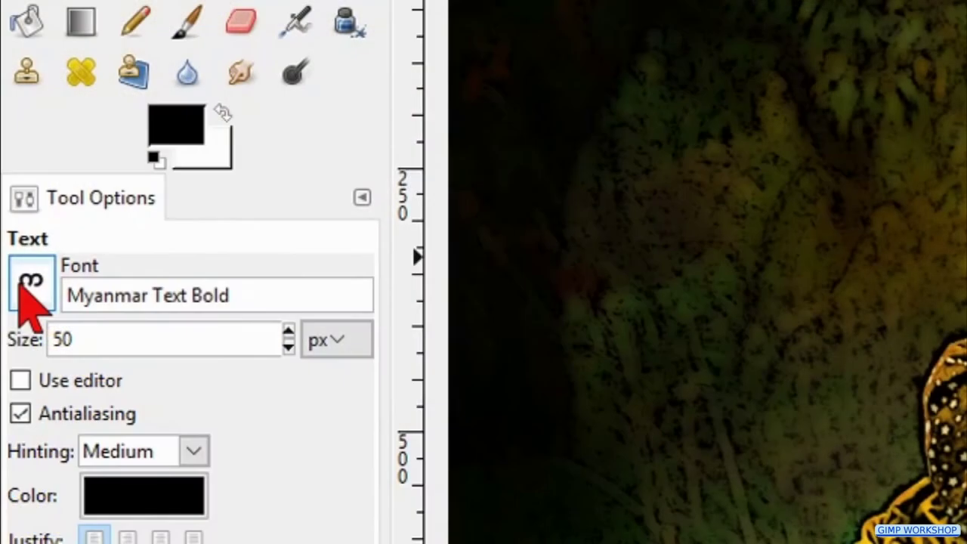
pyautogui.scroll(-2, 31, 284)
pyautogui.scroll(-1, 20, 286)
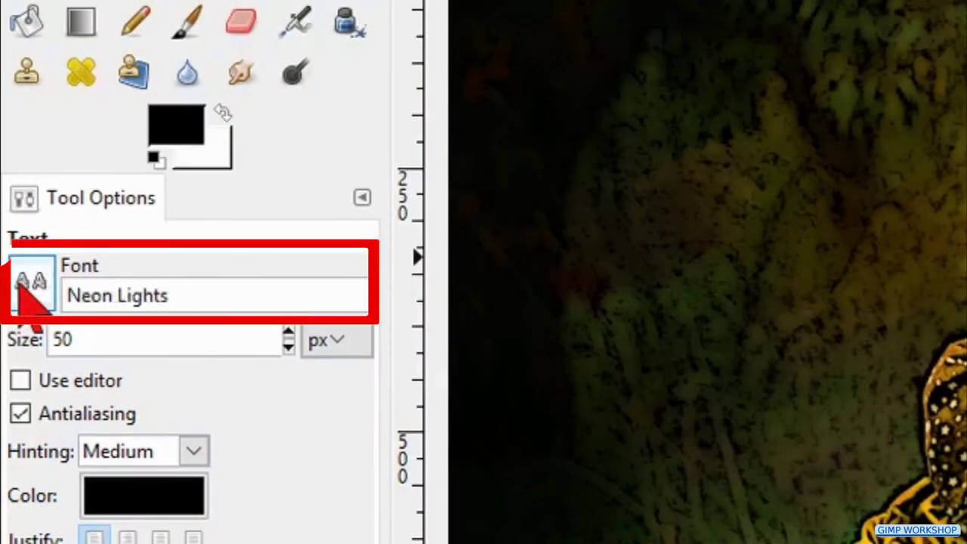
pyautogui.scroll(3, 20, 285)
pyautogui.scroll(1, 21, 287)
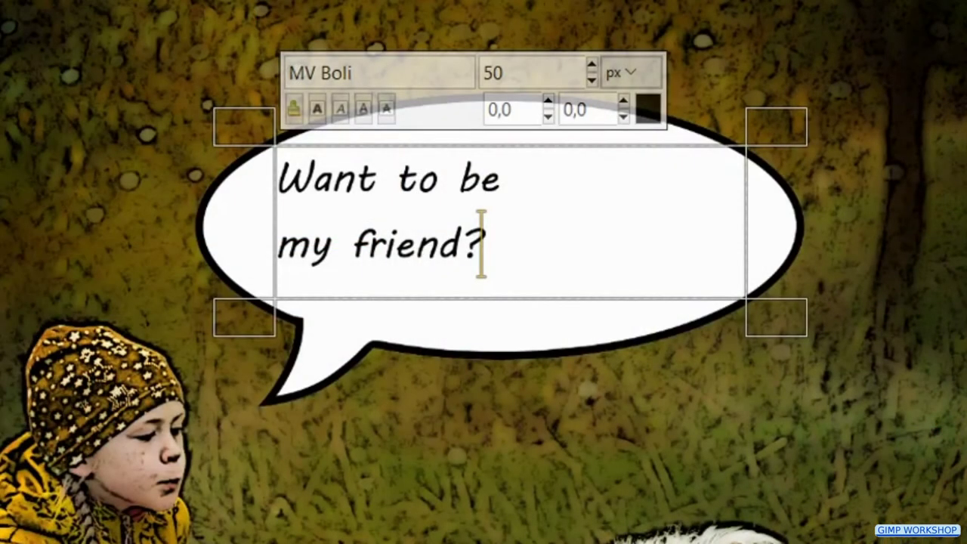
pyautogui.scroll(-3, 378, 73)
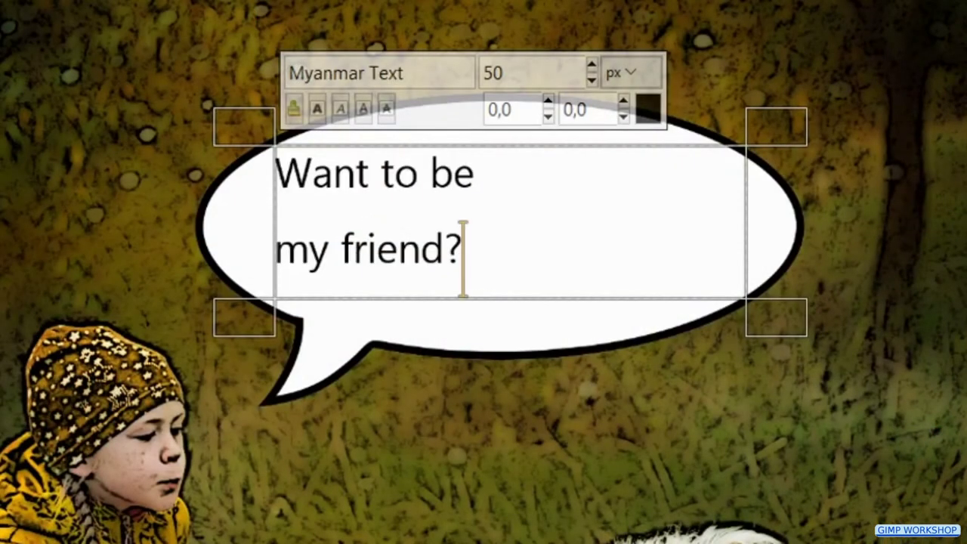
pyautogui.scroll(-1, 378, 73)
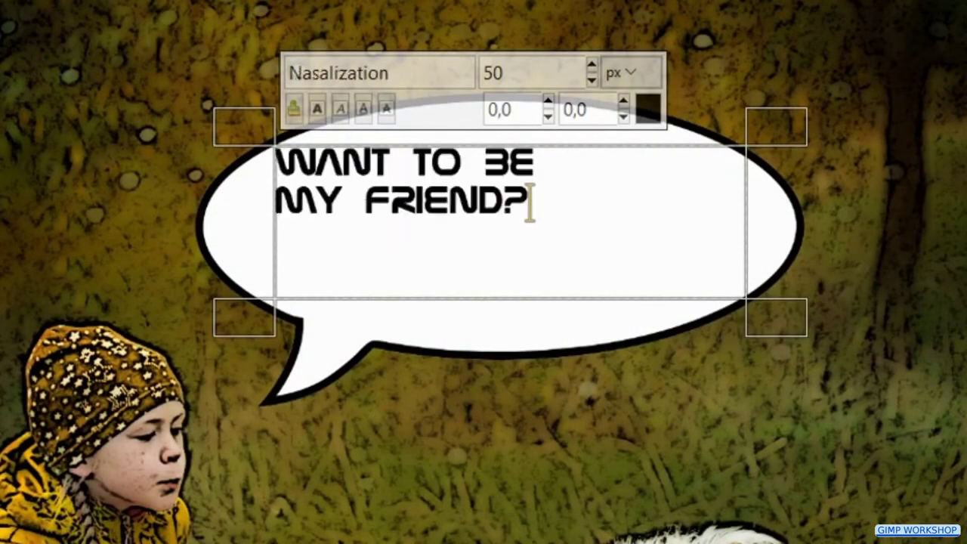
pyautogui.scroll(-1, 378, 72)
pyautogui.scroll(3, 378, 72)
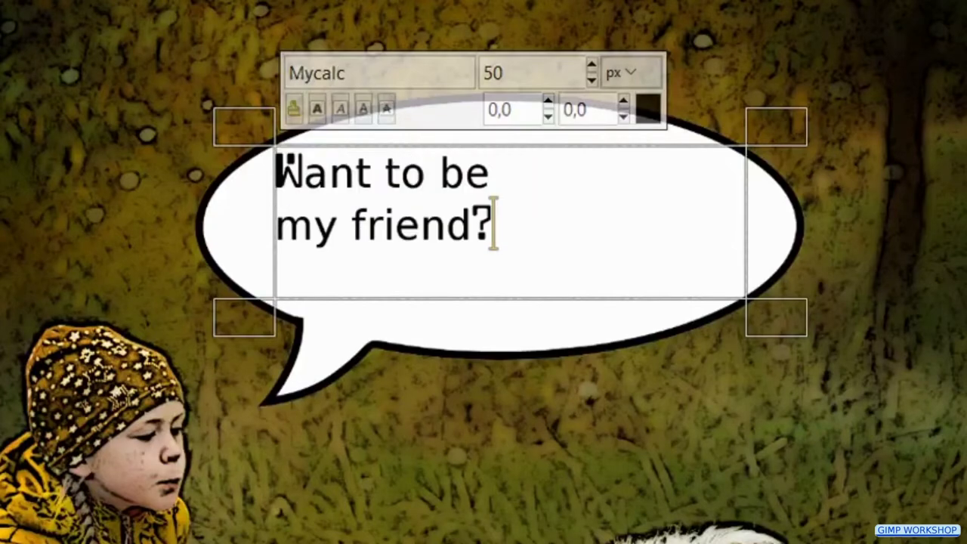
pyautogui.scroll(2, 378, 73)
# Step: Select all the bubble text and raise its size from 50 to 77 px
pyautogui.moveTo(481, 249); pyautogui.dragTo(286, 172)
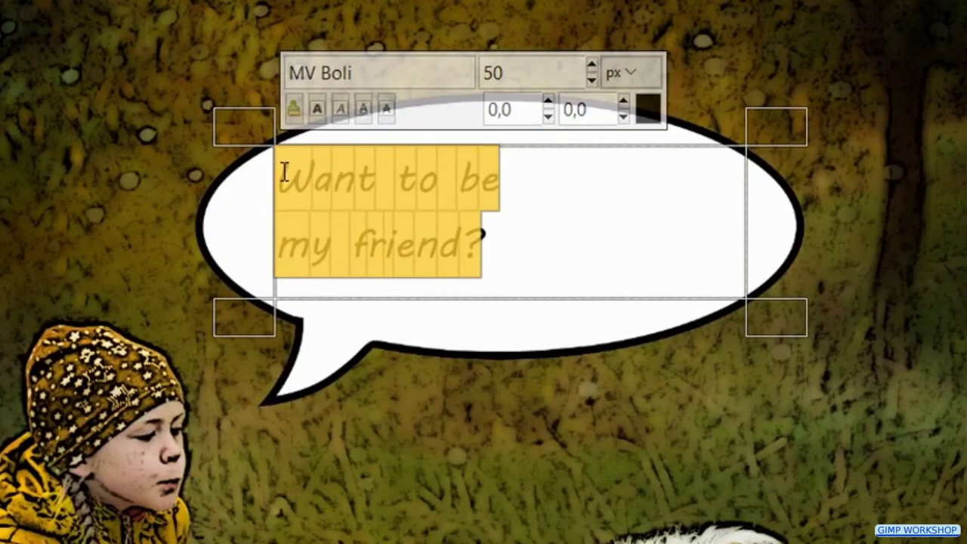
pyautogui.scroll(10, 596, 68)
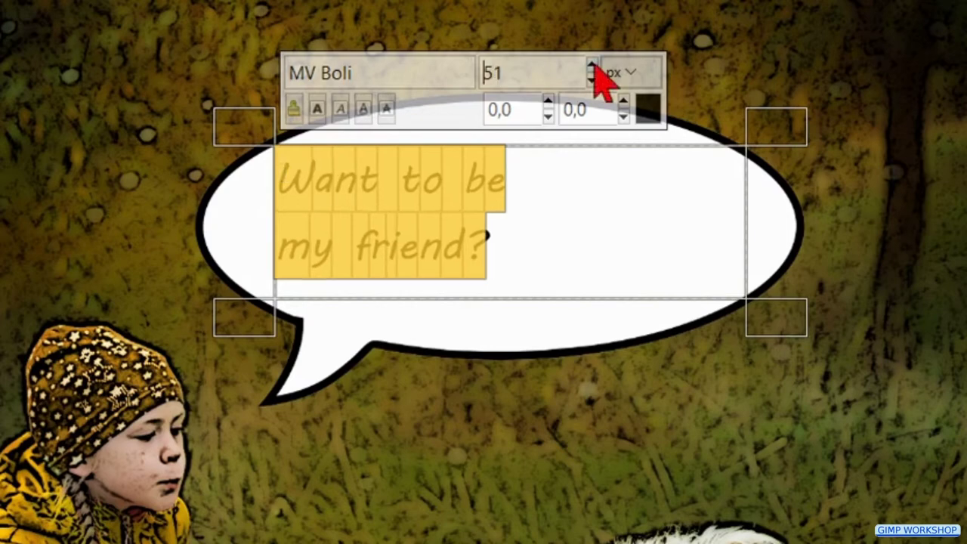
pyautogui.scroll(11, 595, 68)
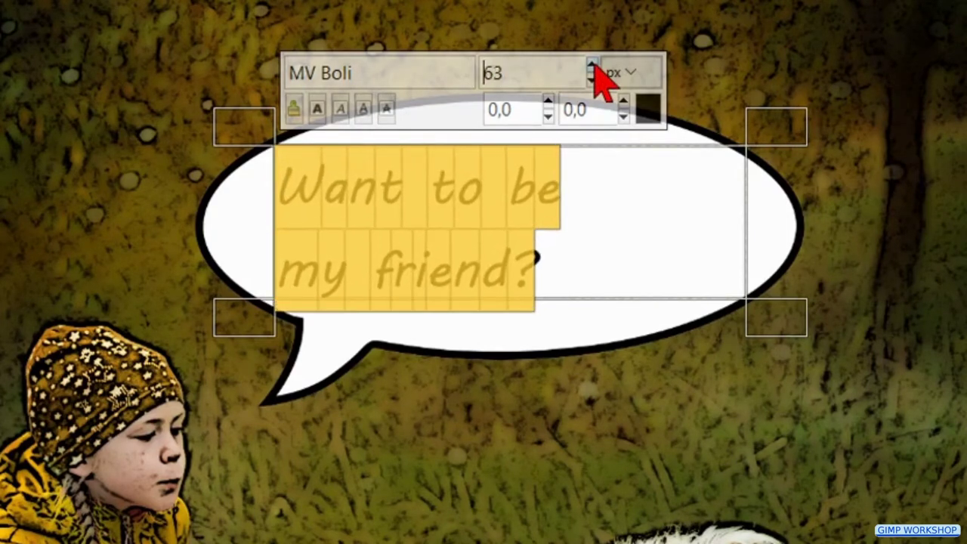
pyautogui.scroll(6, 596, 68)
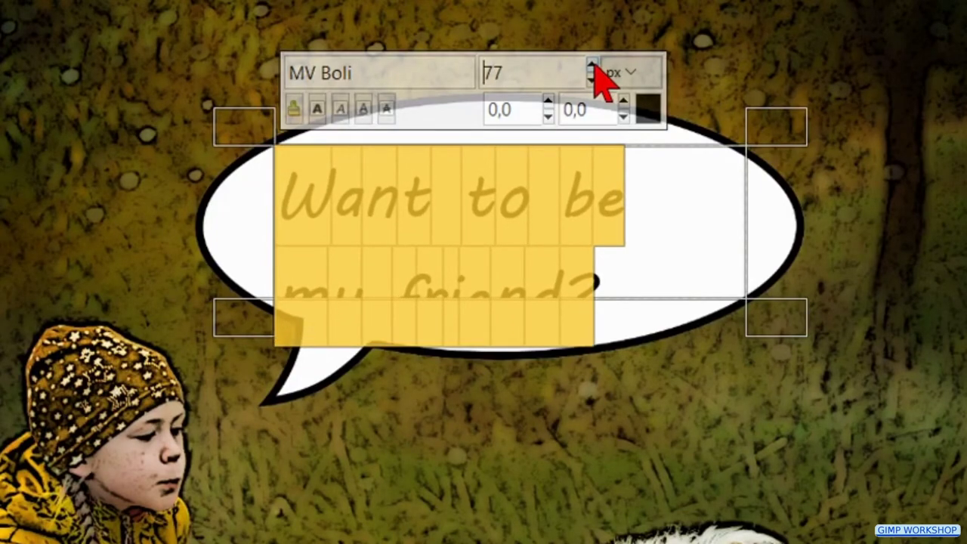
# Step: Tighten the text's line spacing to -38.0 so both lines show fully
pyautogui.click(582, 237)
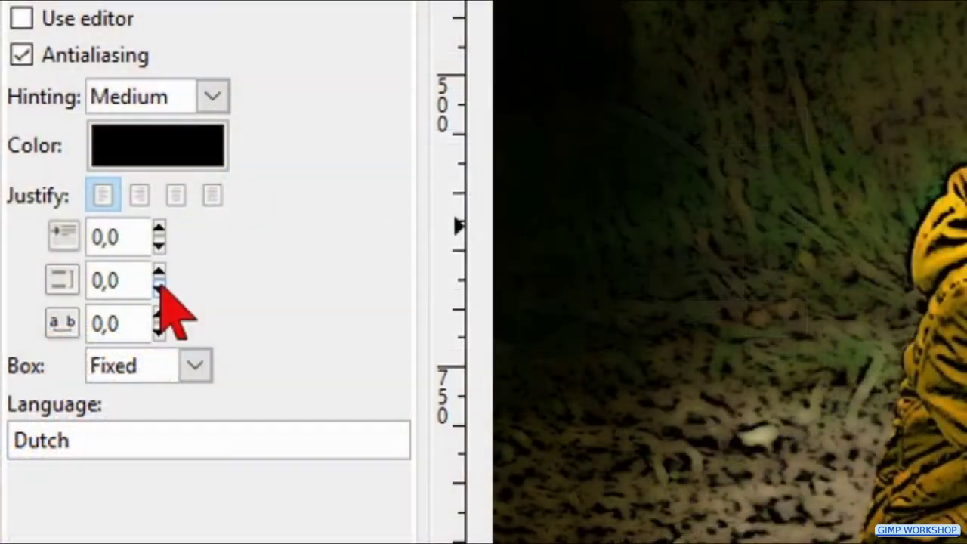
pyautogui.scroll(-12, 159, 285)
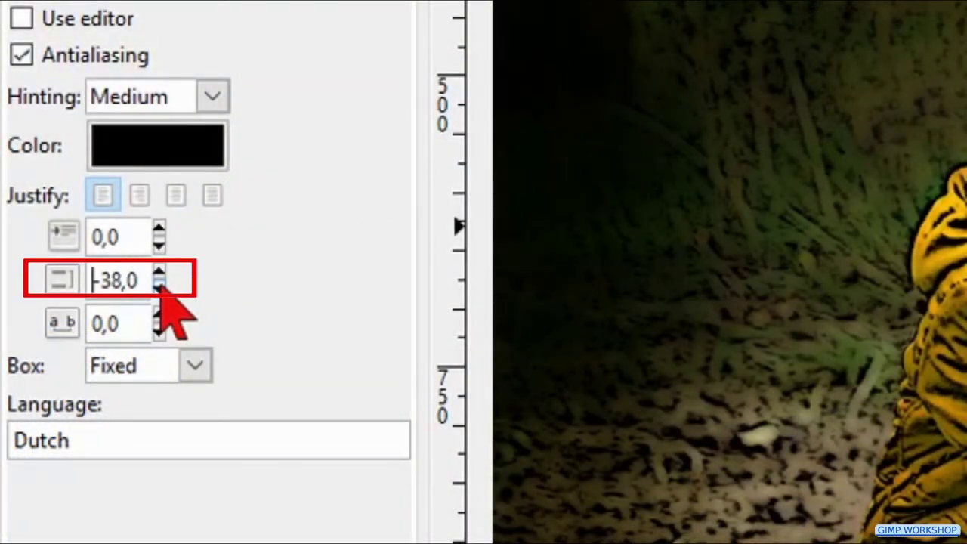
pyautogui.scroll(-1, 161, 286)
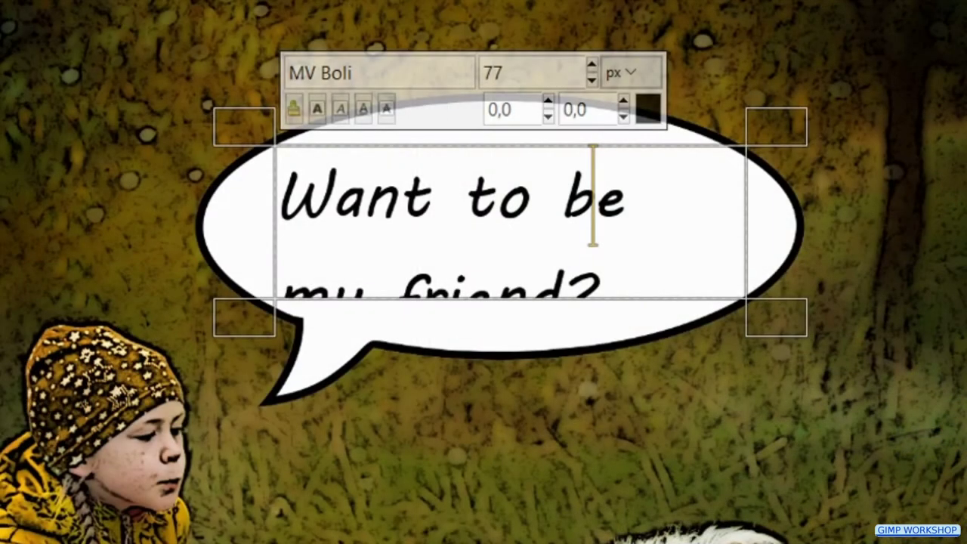
pyautogui.scroll(-10, 438, 272)
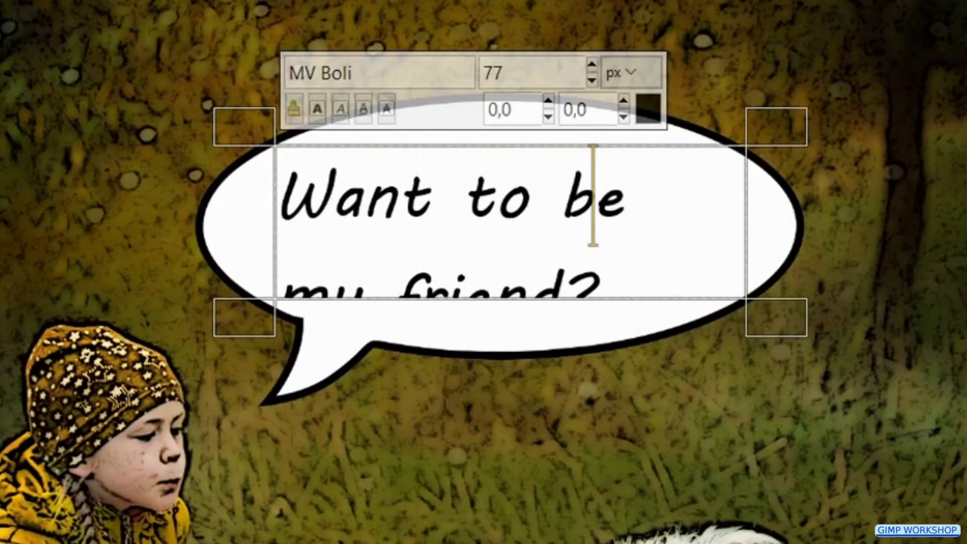
pyautogui.scroll(-5, 439, 268)
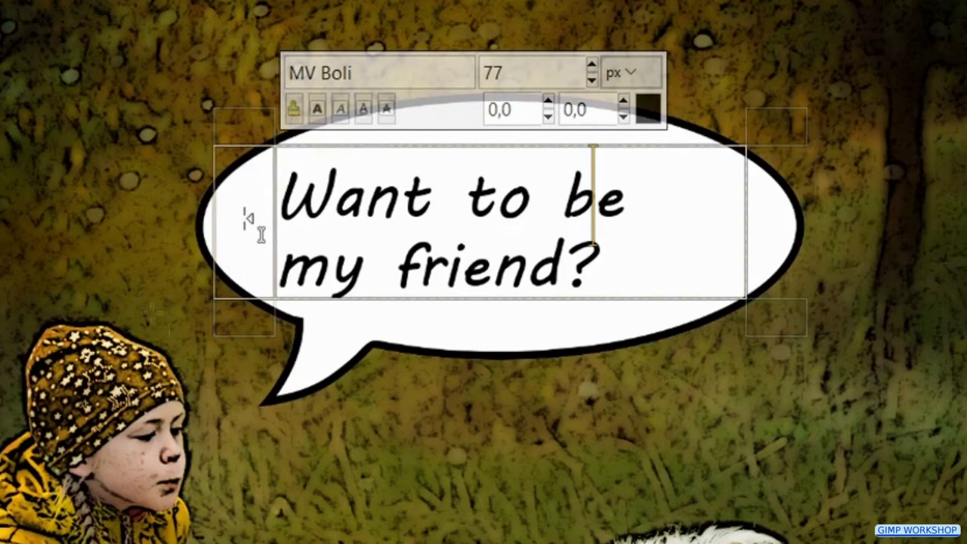
# Step: Narrow the text box and reposition the text to centre it in the white bubble
pyautogui.moveTo(253, 216); pyautogui.dragTo(280, 218)
pyautogui.moveTo(465, 113); pyautogui.dragTo(465, 95)
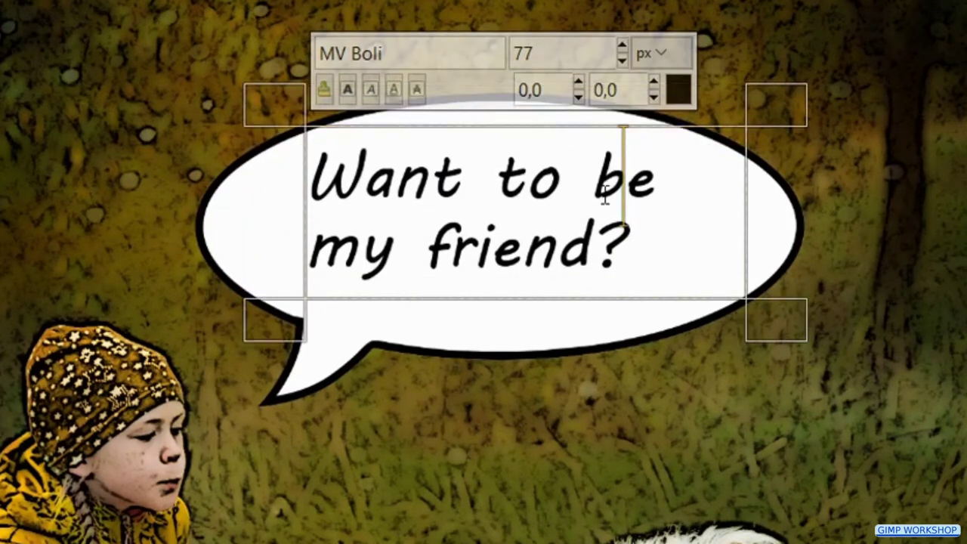
pyautogui.moveTo(287, 101); pyautogui.dragTo(309, 119)
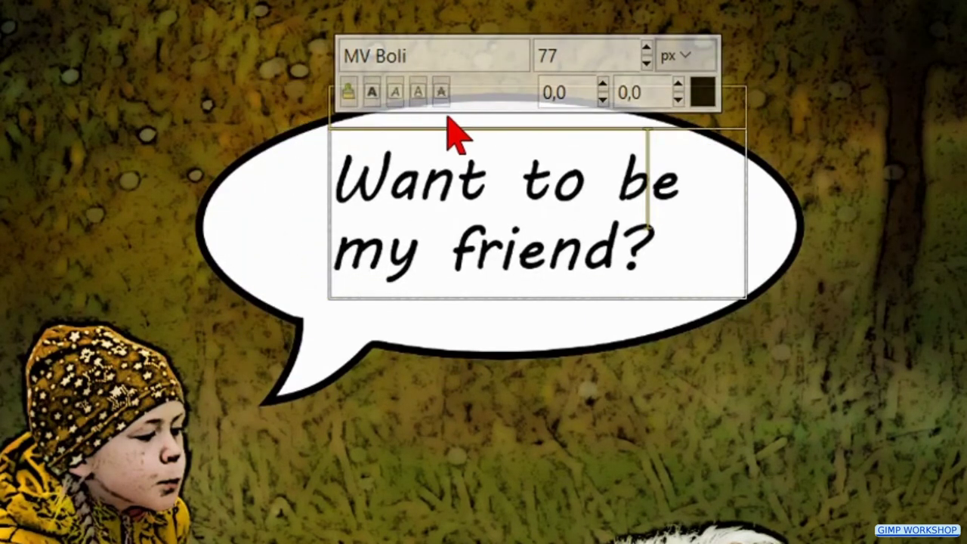
pyautogui.moveTo(508, 135); pyautogui.dragTo(510, 149)
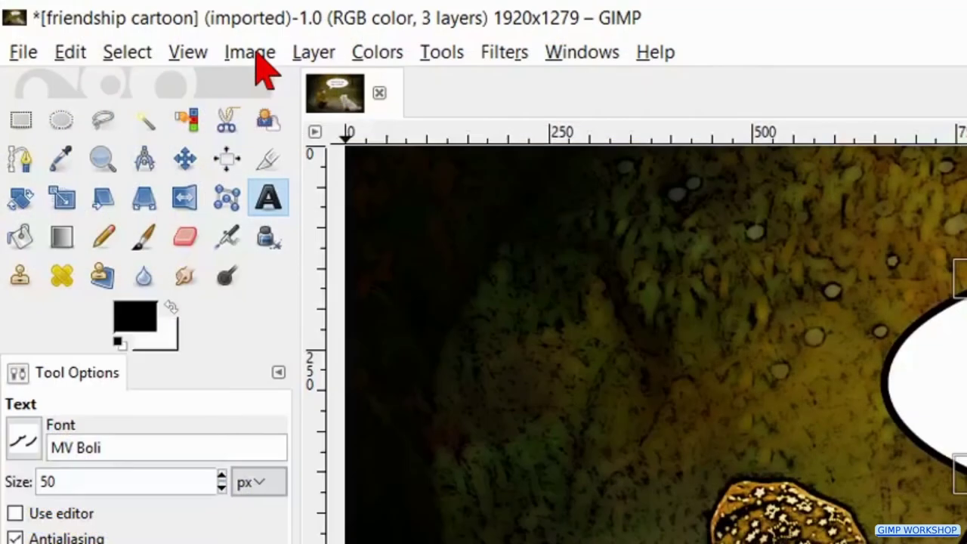
# Step: Merge the photo, bubble and text into one layer with Image > Flatten Image
pyautogui.click(251, 53)
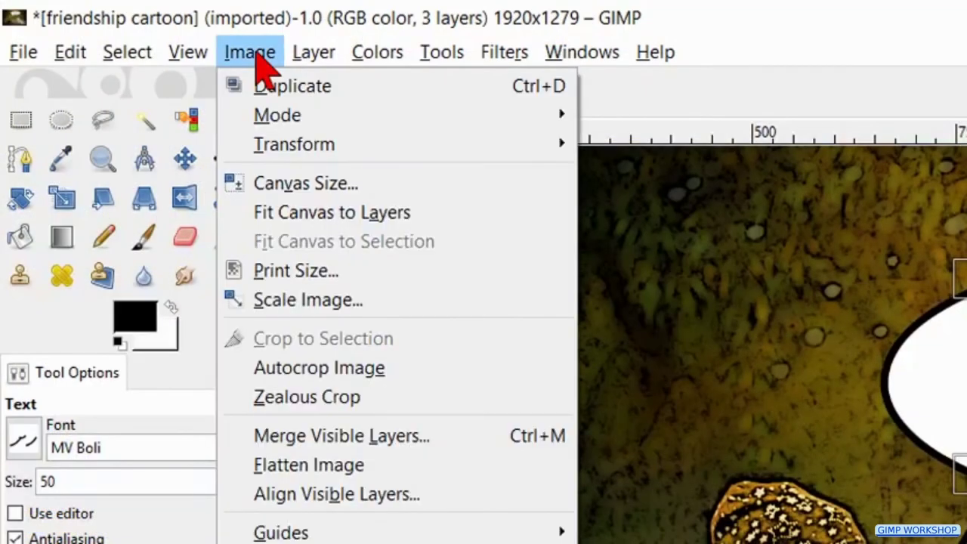